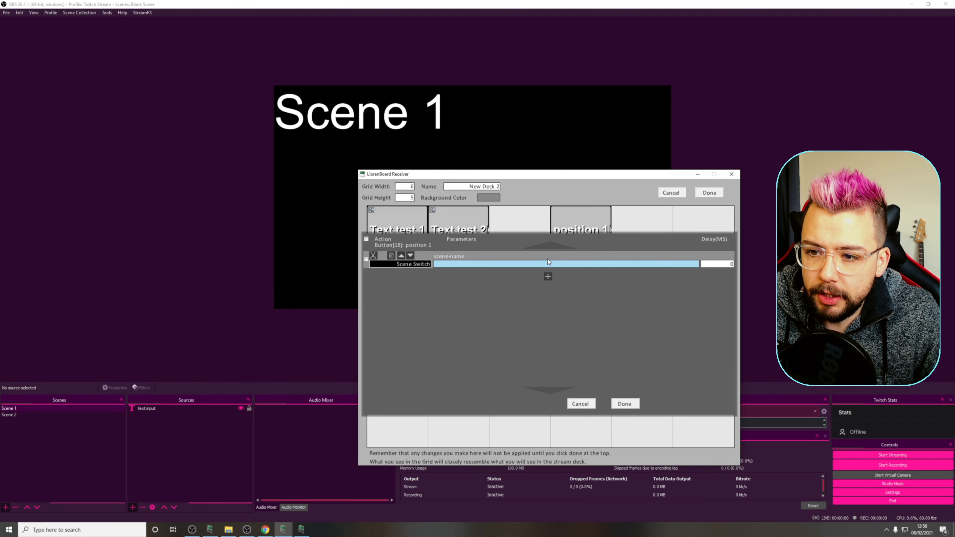
- Change the position 1 button's action to Source Motion: Position, with Scene 1 as the scene and Text input as the source
{"action": "left_click", "coordinate": [419, 265]}
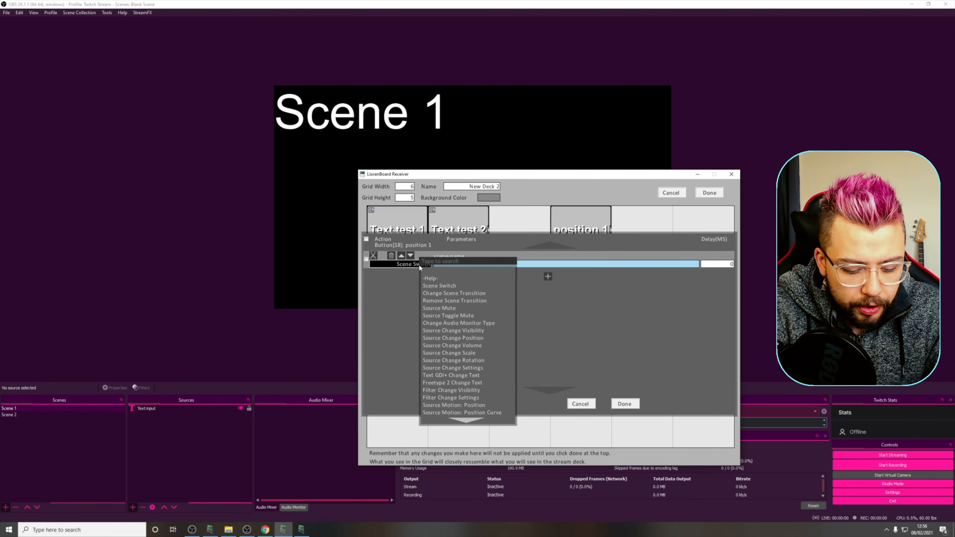
{"action": "type", "text": "motion"}
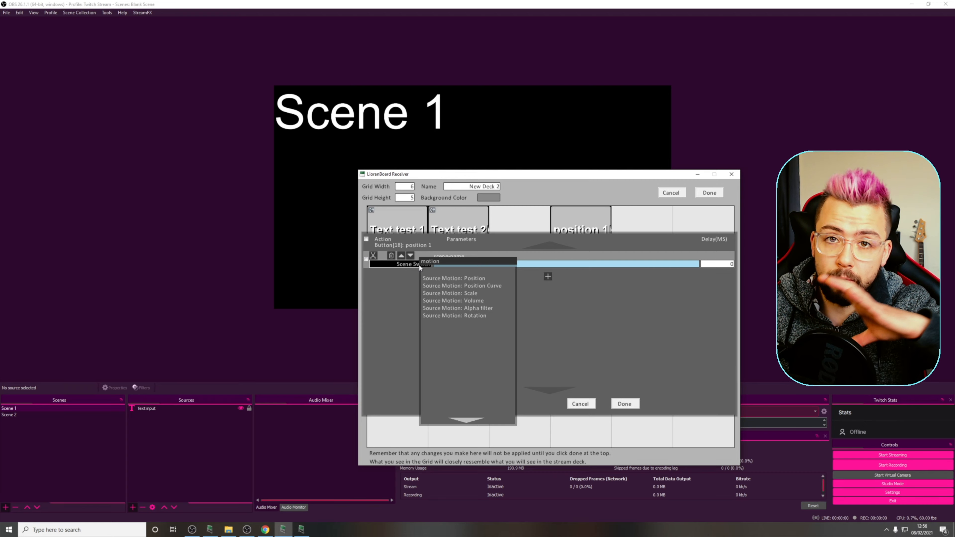
{"action": "left_click", "coordinate": [473, 279]}
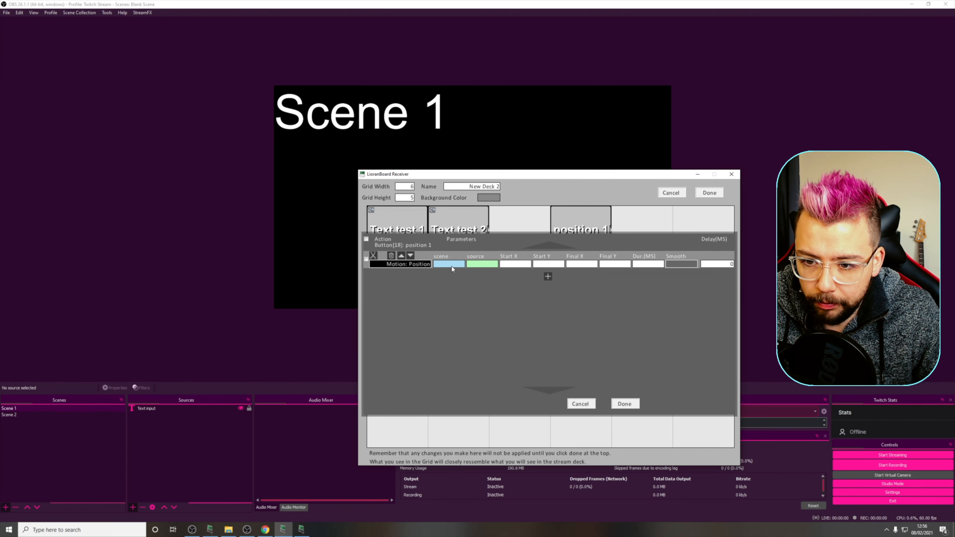
{"action": "left_click", "coordinate": [453, 266]}
{"action": "type", "text": "Scene 1"}
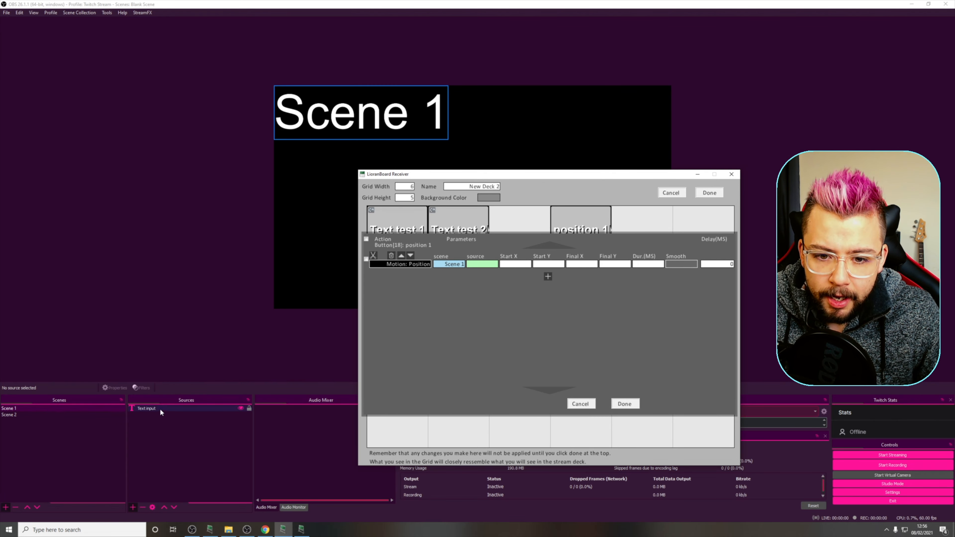
{"action": "left_click", "coordinate": [483, 264]}
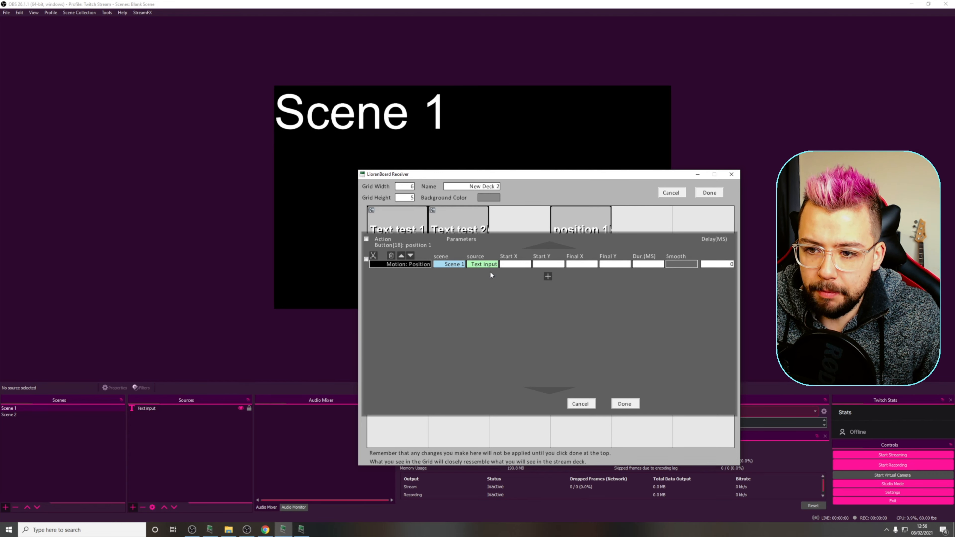
{"action": "left_click", "coordinate": [491, 271]}
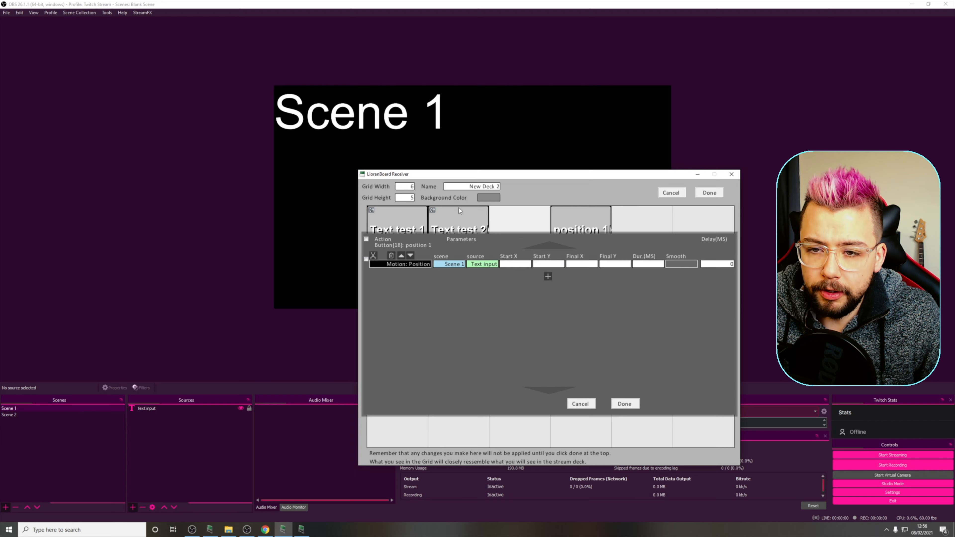
- Check the Text input source's transform in OBS and set the motion command's Start X and Start Y to 0 in LioranBoard Receiver
{"action": "left_click", "coordinate": [173, 409]}
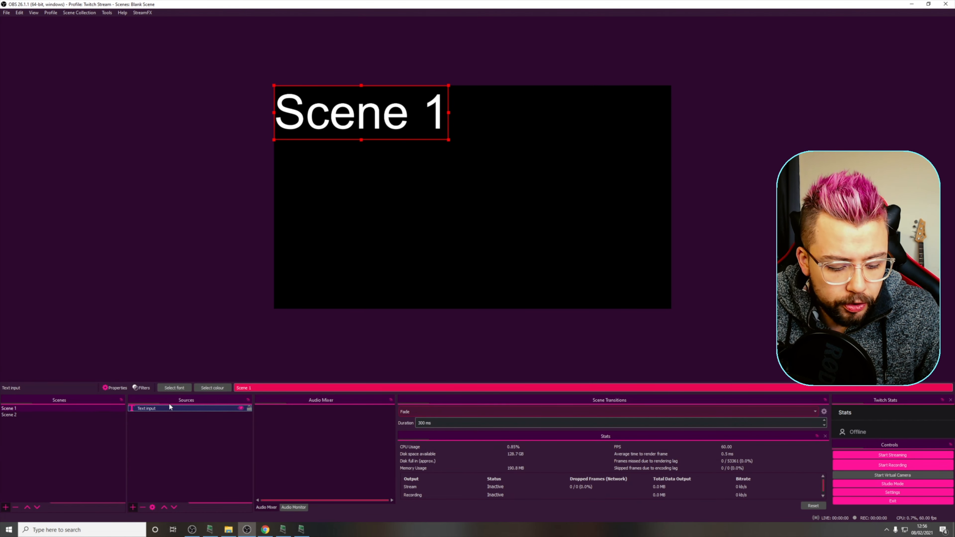
{"action": "key", "text": "ctrl+e"}
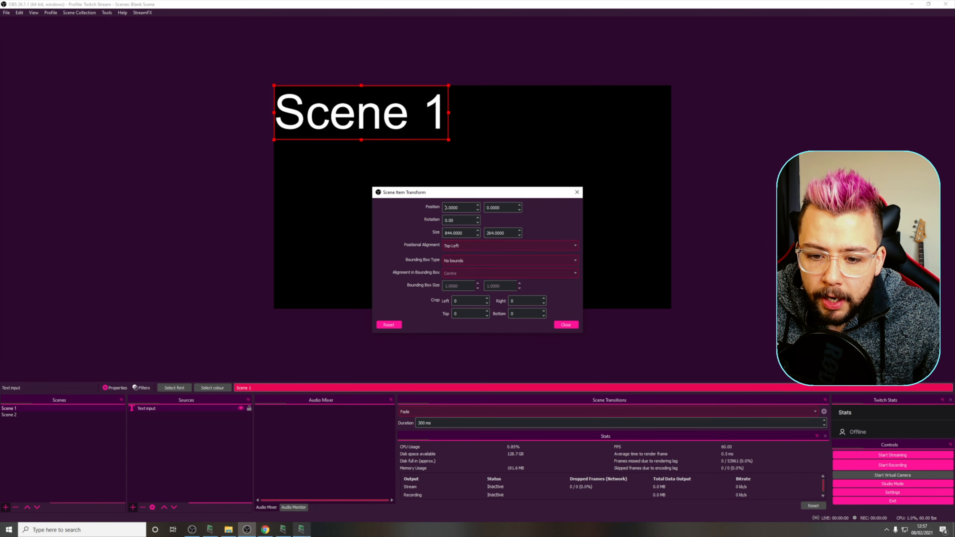
{"action": "left_click", "coordinate": [287, 530]}
{"action": "left_click", "coordinate": [514, 264]}
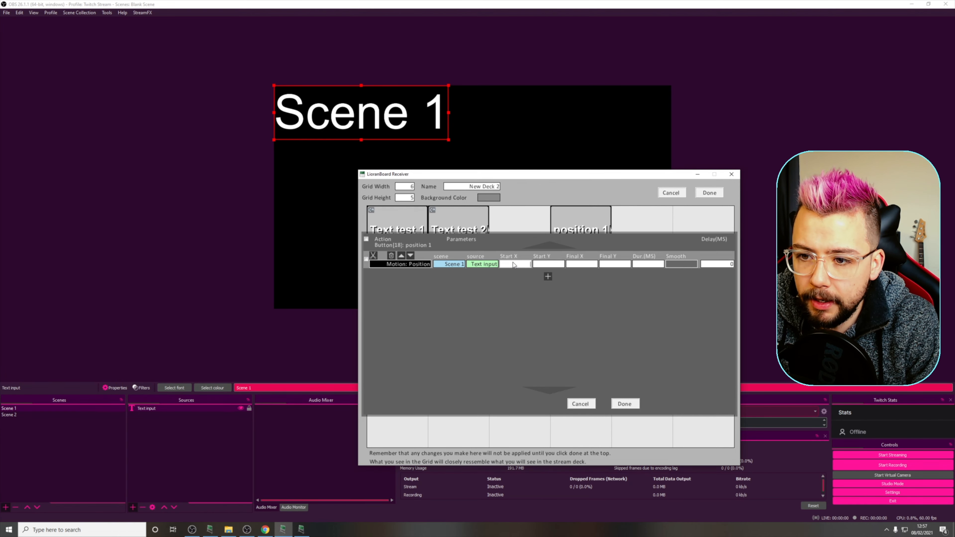
{"action": "type", "text": "0"}
{"action": "left_click", "coordinate": [558, 265]}
{"action": "type", "text": "0"}
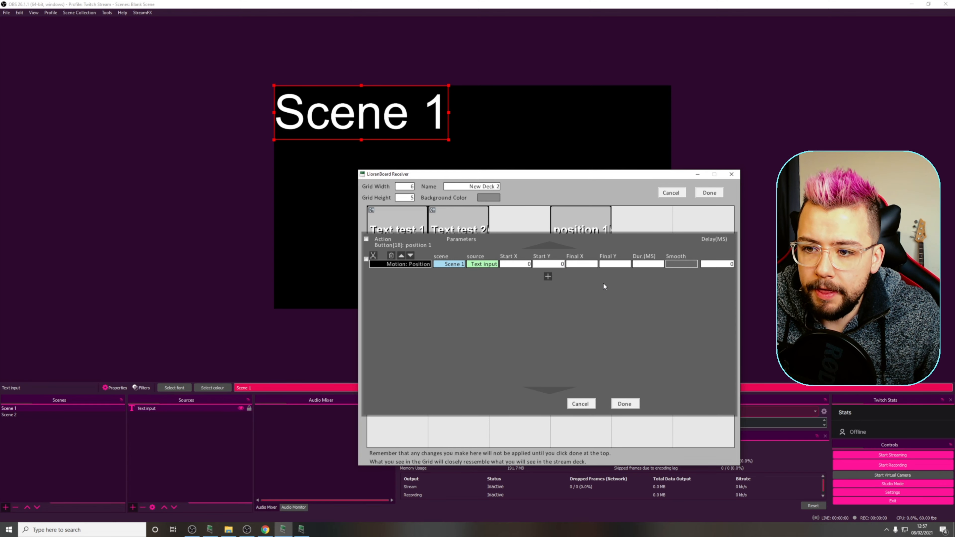
- Move the text source to the canvas's lower-right corner and enter its position as Final X 1076 and Final Y 816 in the motion command
{"action": "left_click", "coordinate": [358, 99]}
{"action": "left_click_drag", "start_coordinate": [358, 99], "coordinate": [570, 271]}
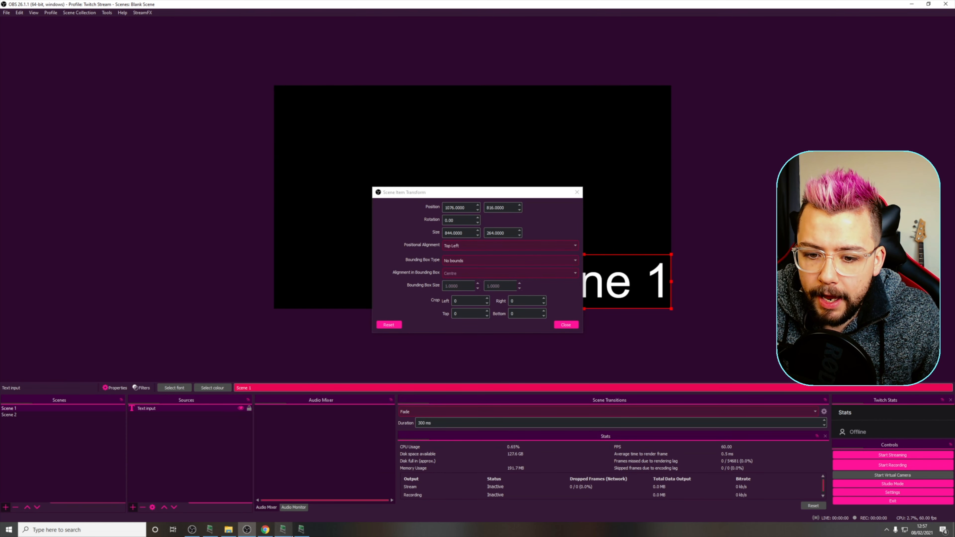
{"action": "left_click", "coordinate": [284, 530]}
{"action": "left_click_drag", "start_coordinate": [436, 172], "coordinate": [89, 165]}
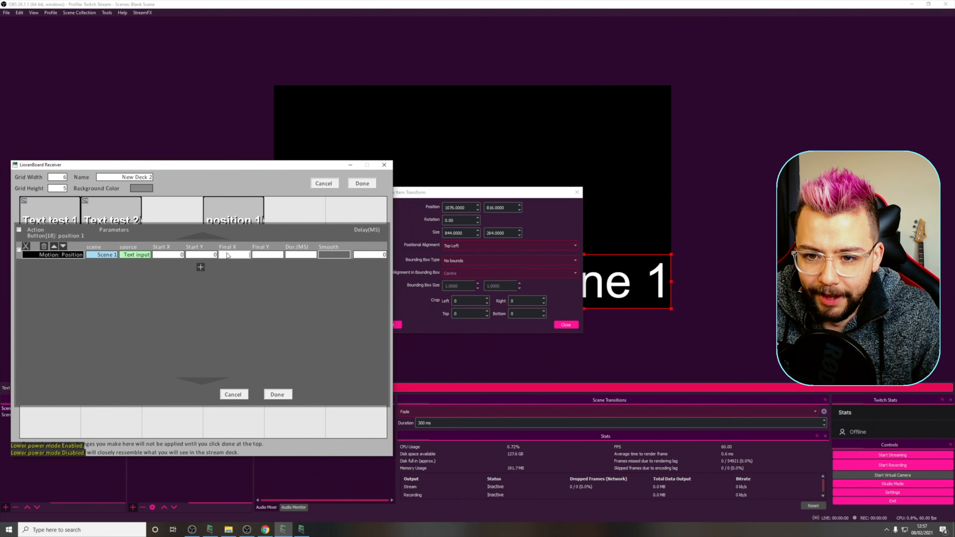
{"action": "left_click", "coordinate": [241, 256]}
{"action": "type", "text": "1076"}
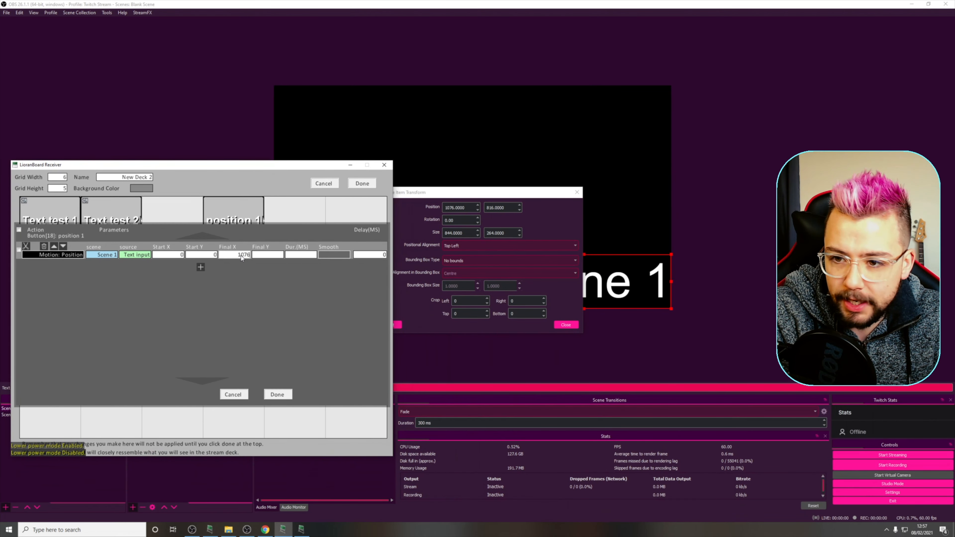
{"action": "key", "text": "Tab"}
{"action": "type", "text": "816"}
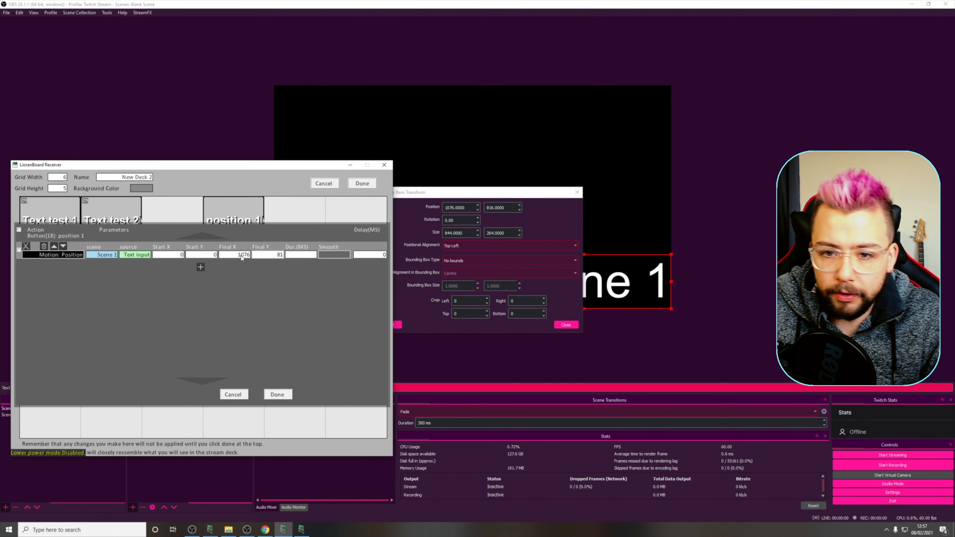
- Set the motion's duration to 1000 ms and its smoothing to None, and save the button and deck
{"action": "left_click", "coordinate": [304, 254]}
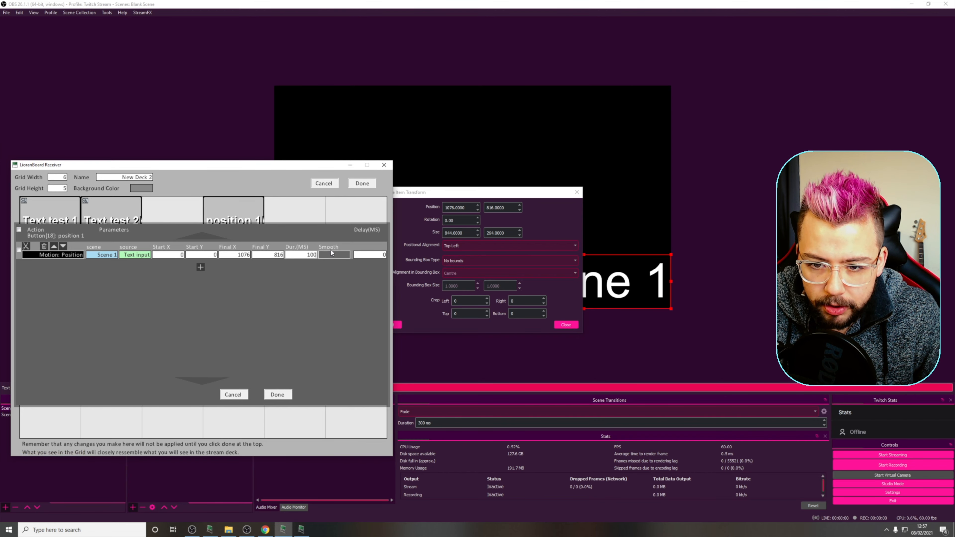
{"action": "left_click", "coordinate": [337, 256]}
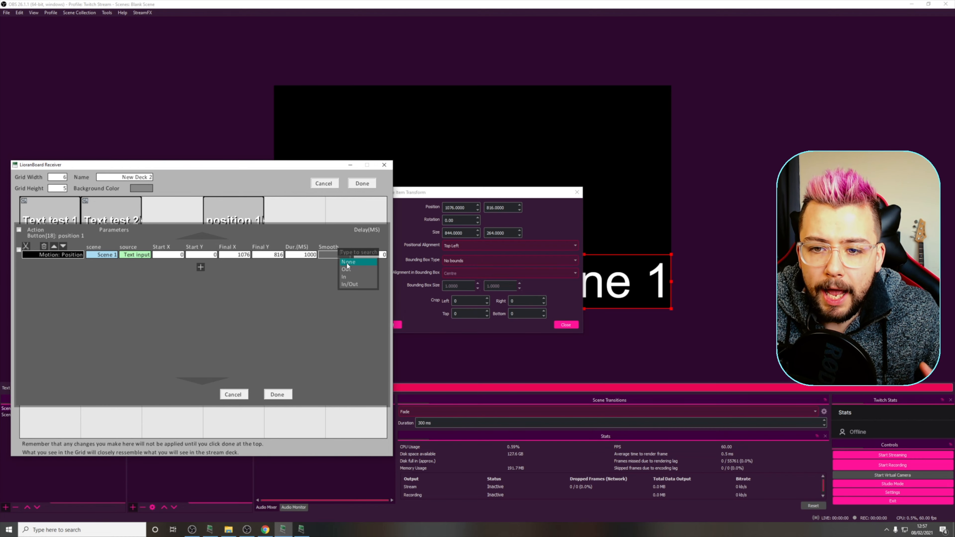
{"action": "left_click", "coordinate": [347, 263]}
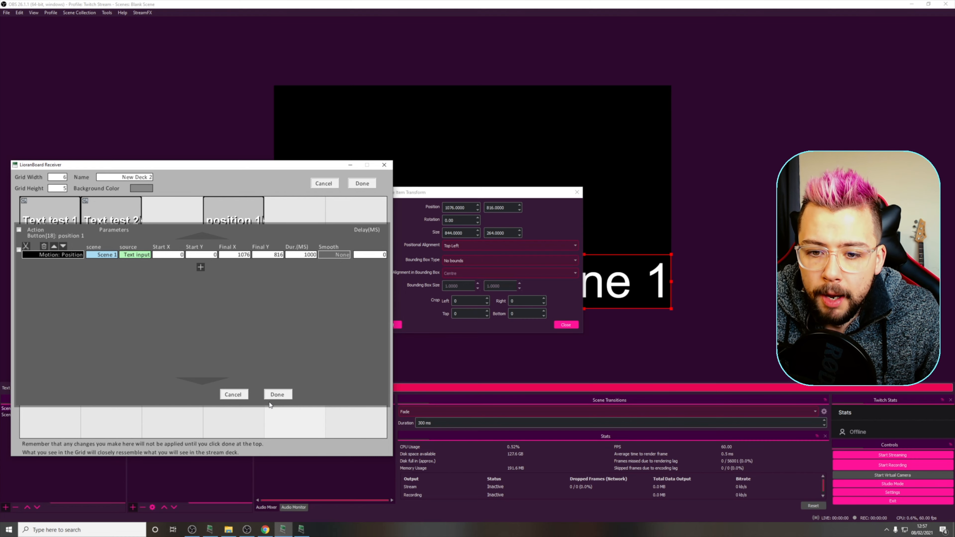
{"action": "left_click", "coordinate": [276, 395]}
{"action": "left_click", "coordinate": [361, 183]}
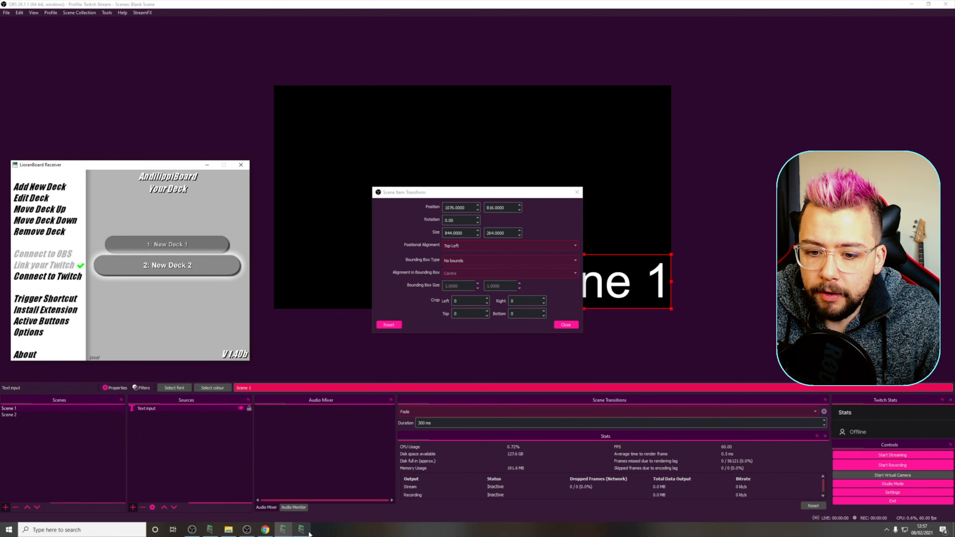
- Close the transform settings and trigger the position 1 button repeatedly in the LioranBoard Stream Deck to test the text's movement
{"action": "left_click", "coordinate": [577, 192]}
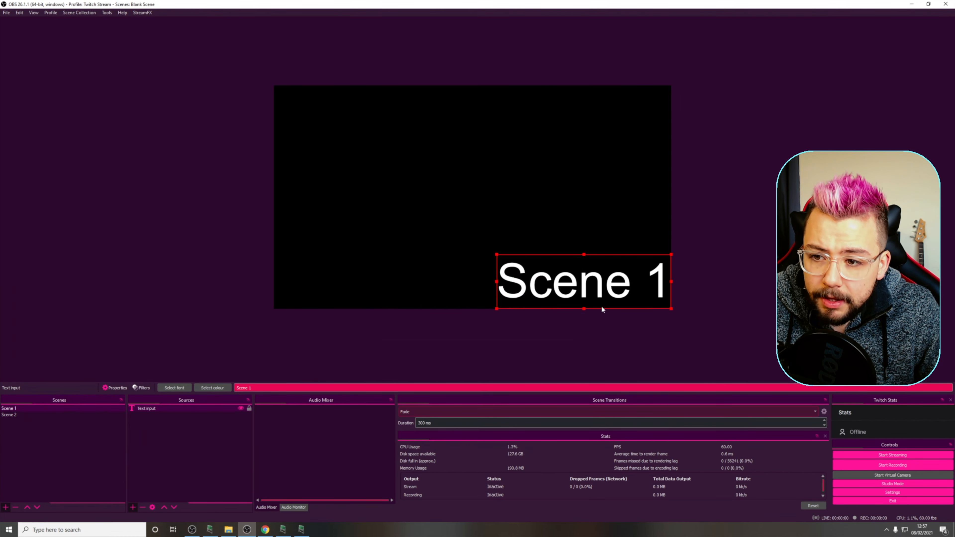
{"action": "left_click", "coordinate": [301, 529]}
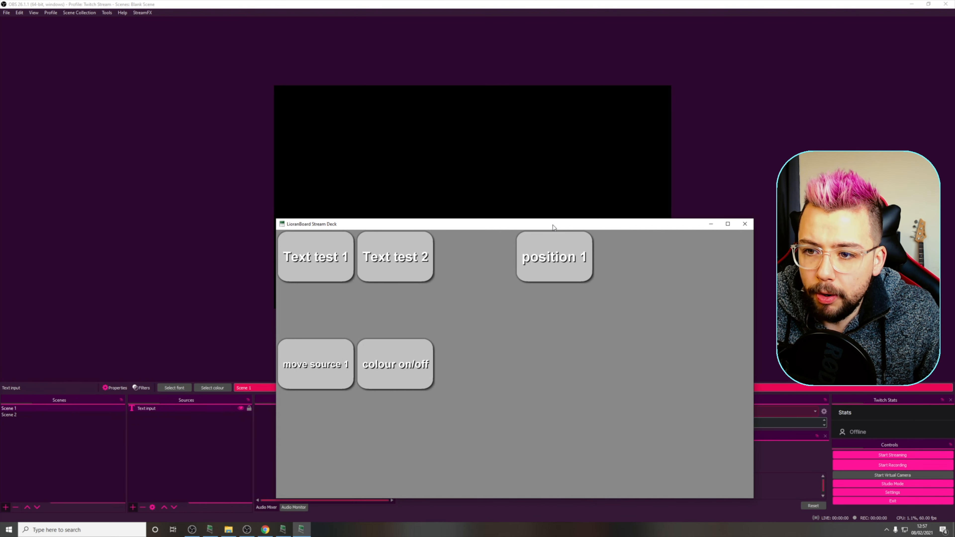
{"action": "left_click_drag", "start_coordinate": [552, 224], "coordinate": [546, 330]}
{"action": "left_click", "coordinate": [549, 371]}
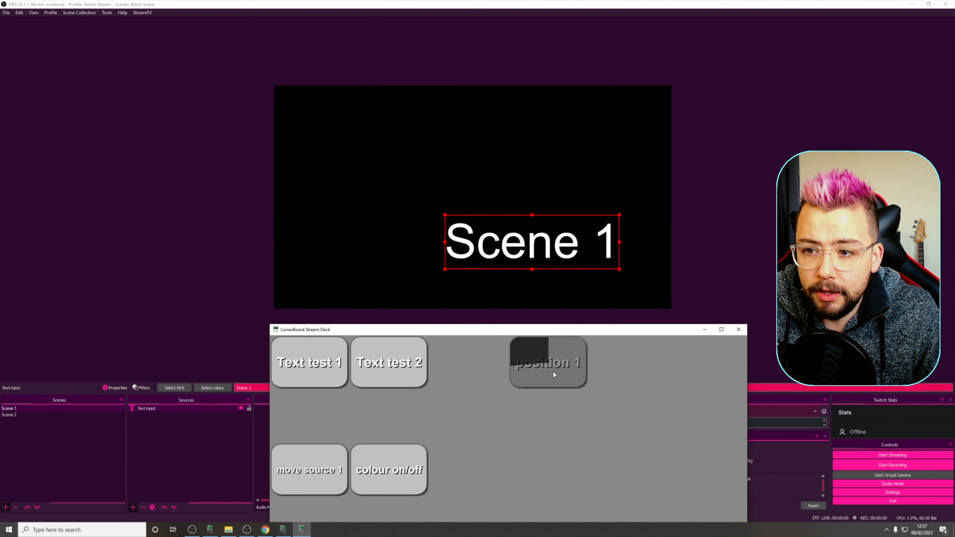
{"action": "left_click", "coordinate": [558, 376]}
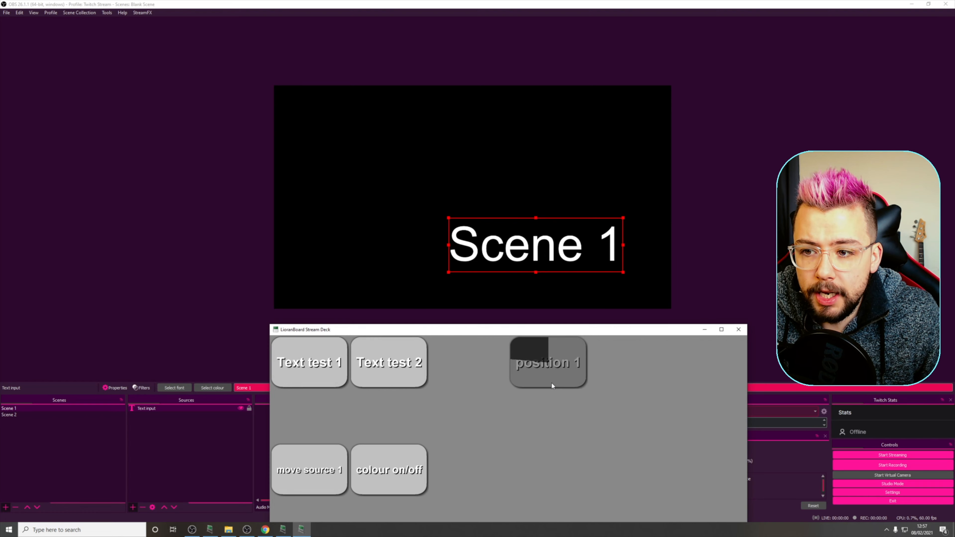
{"action": "left_click", "coordinate": [548, 382]}
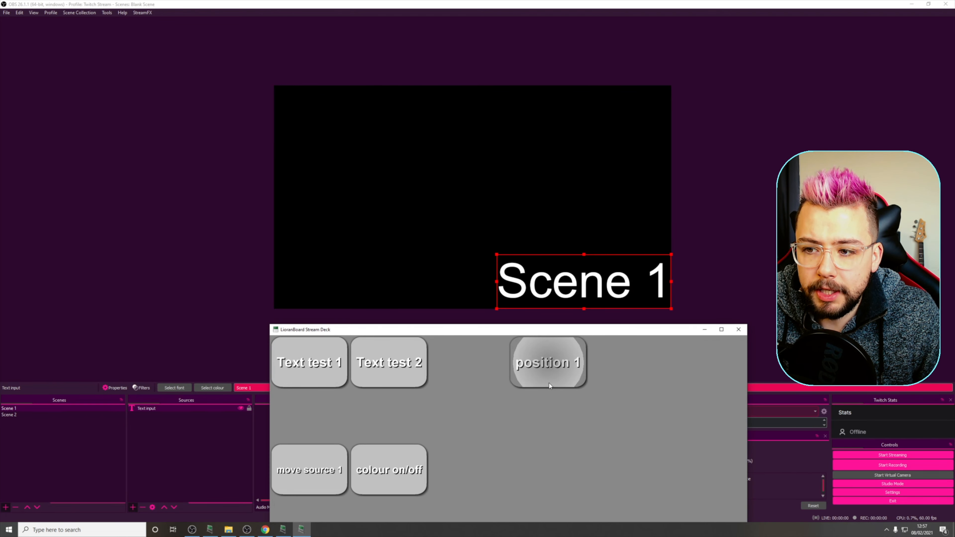
{"action": "left_click", "coordinate": [549, 383]}
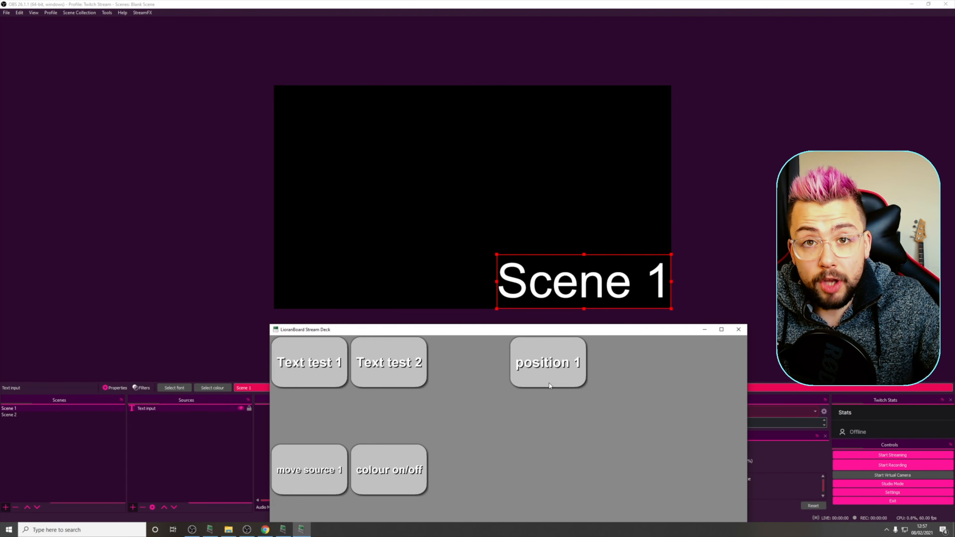
{"action": "left_click", "coordinate": [549, 383]}
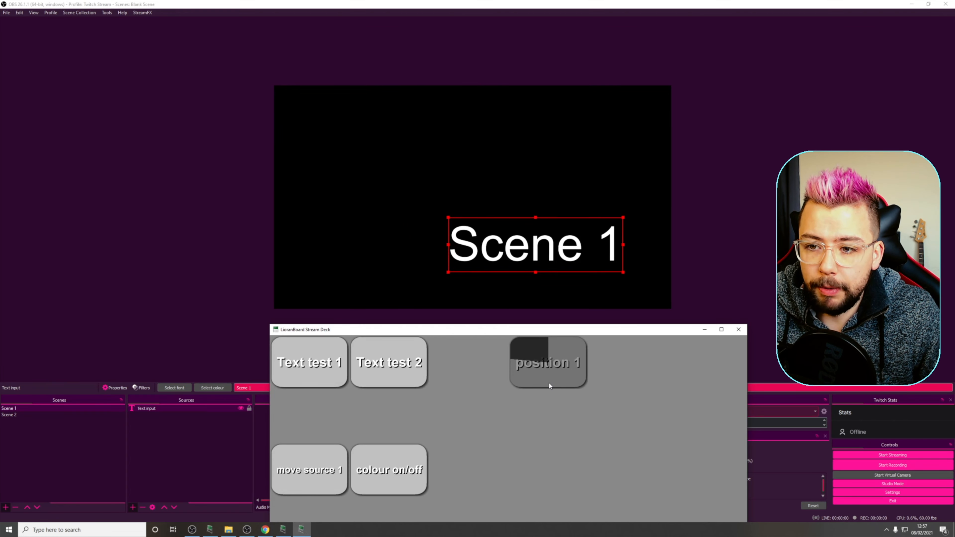
{"action": "left_click", "coordinate": [548, 382]}
{"action": "left_click", "coordinate": [548, 382]}
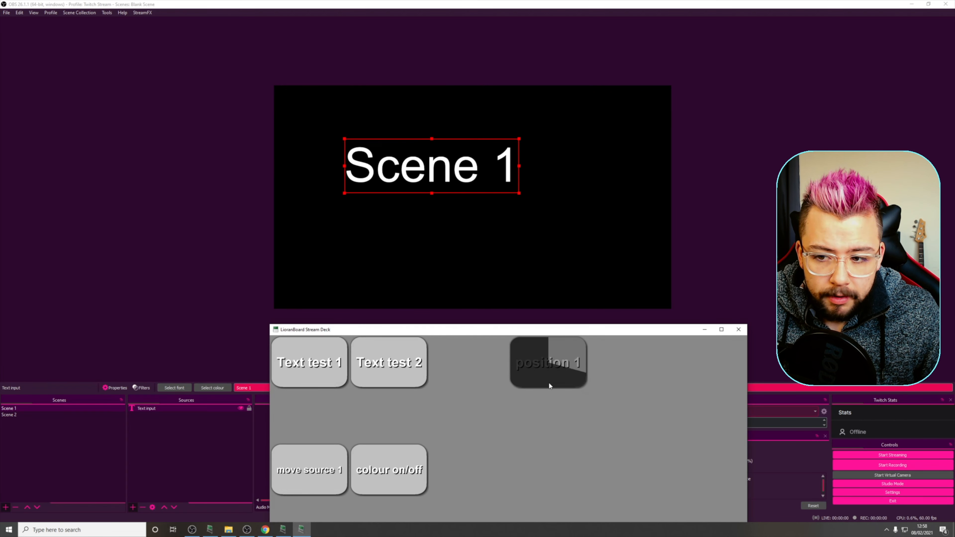
- Copy the position 1 button in New Deck 2 and paste it into the two cells to its right and the cell below it
{"action": "left_click", "coordinate": [283, 529]}
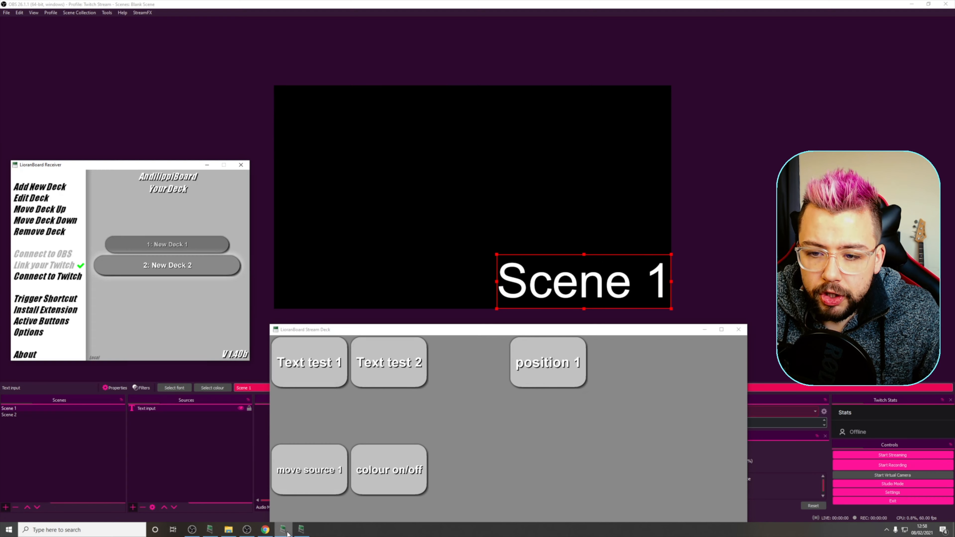
{"action": "left_click", "coordinate": [136, 267]}
{"action": "right_click", "coordinate": [240, 229]}
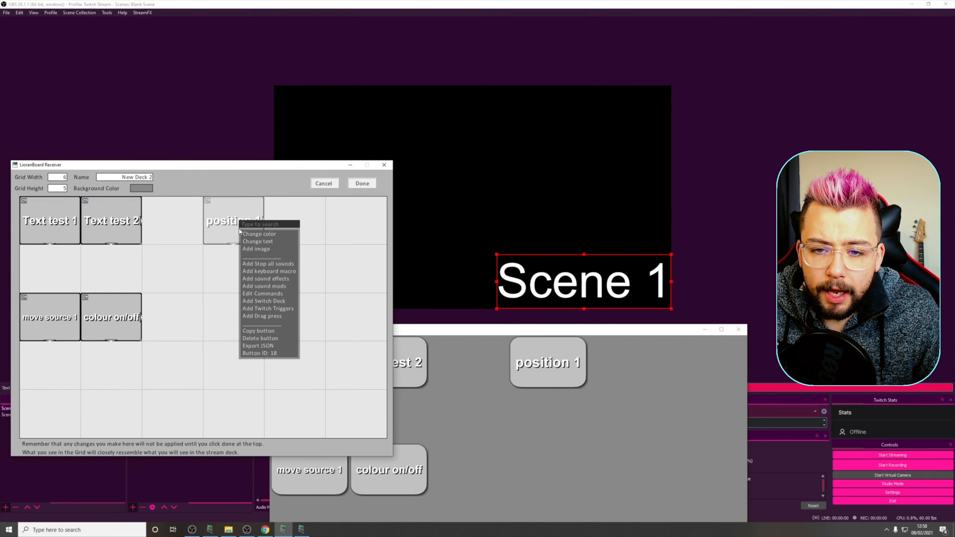
{"action": "left_click", "coordinate": [259, 332]}
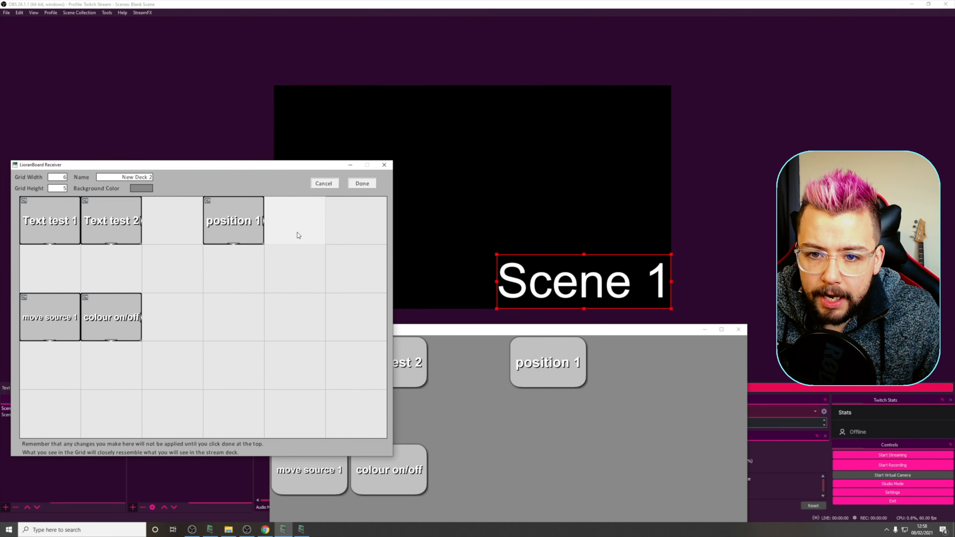
{"action": "left_click", "coordinate": [297, 232]}
{"action": "left_click", "coordinate": [141, 214]}
{"action": "left_click", "coordinate": [335, 221]}
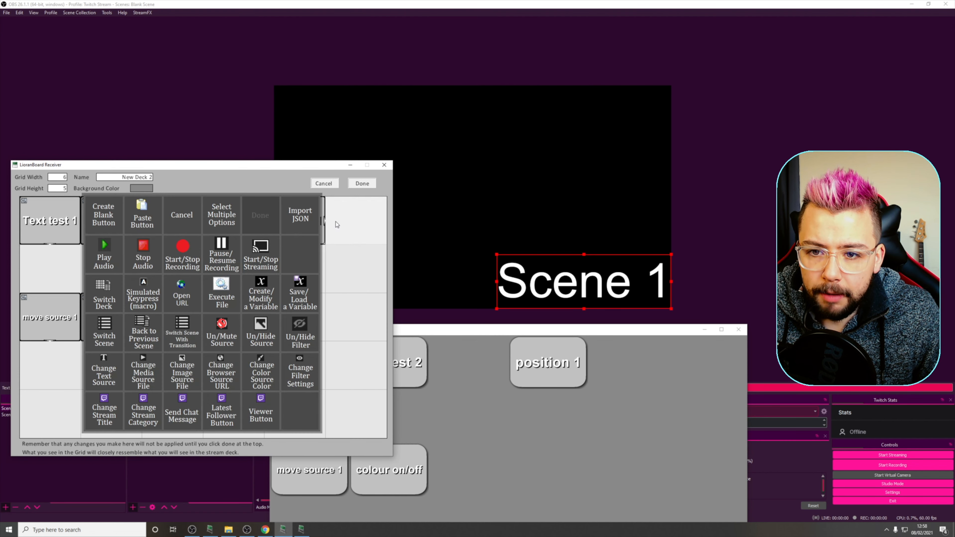
{"action": "left_click", "coordinate": [142, 215]}
{"action": "left_click", "coordinate": [244, 281]}
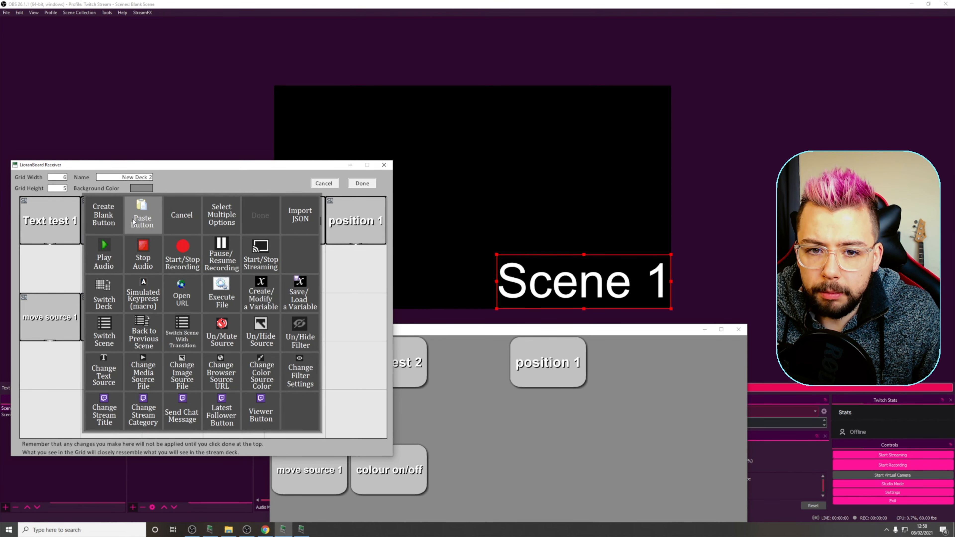
{"action": "left_click", "coordinate": [142, 215]}
- Set the smoothing to Out in the motion command of the copy directly right of the original position 1 button
{"action": "left_click", "coordinate": [308, 225]}
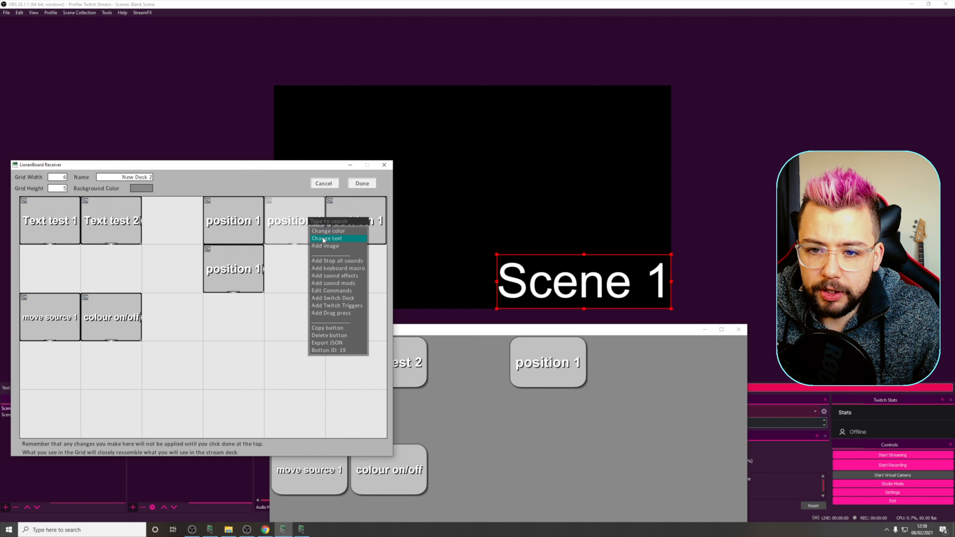
{"action": "left_click", "coordinate": [262, 267]}
{"action": "left_click", "coordinate": [278, 228]}
{"action": "left_click", "coordinate": [300, 292]}
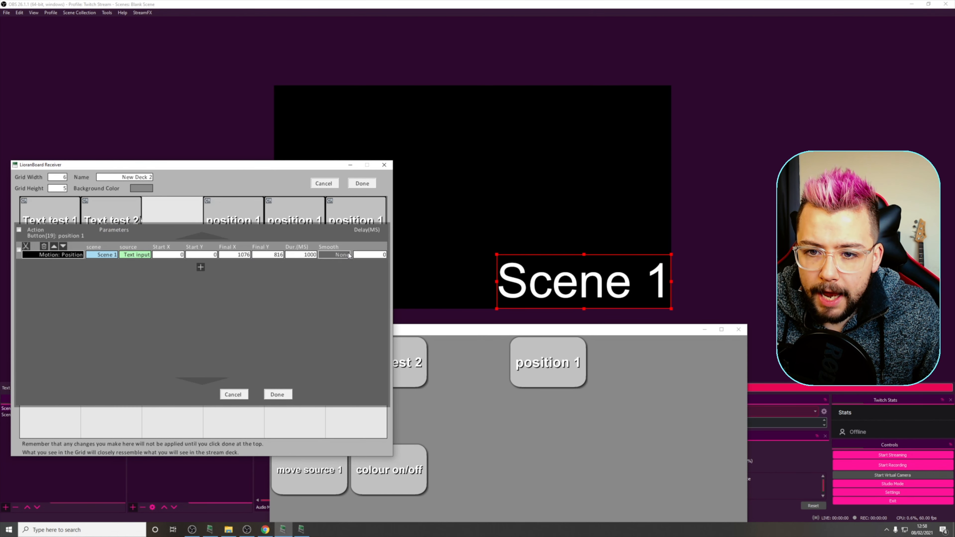
{"action": "left_click", "coordinate": [338, 254]}
{"action": "left_click", "coordinate": [343, 267]}
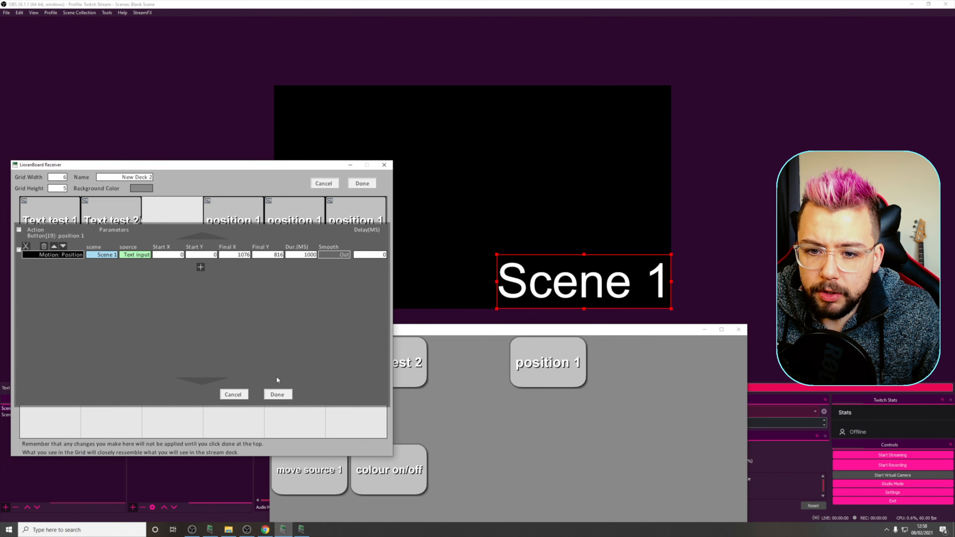
{"action": "left_click", "coordinate": [277, 394]}
- Change the smoothing option in the motion command of the rightmost position 1 copy and save that button's commands
{"action": "left_click", "coordinate": [334, 221]}
{"action": "left_click", "coordinate": [361, 290]}
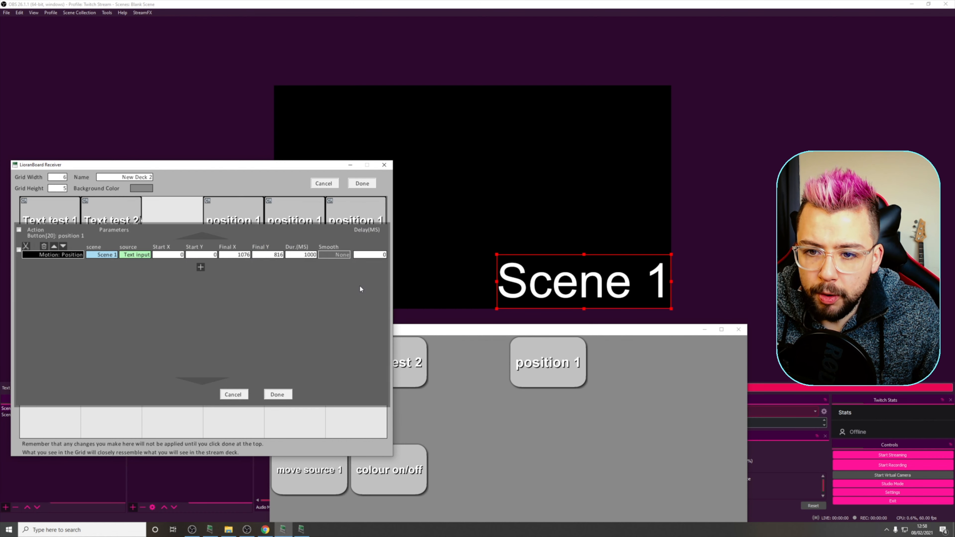
{"action": "left_click", "coordinate": [334, 254]}
{"action": "left_click", "coordinate": [343, 274]}
{"action": "left_click", "coordinate": [277, 394]}
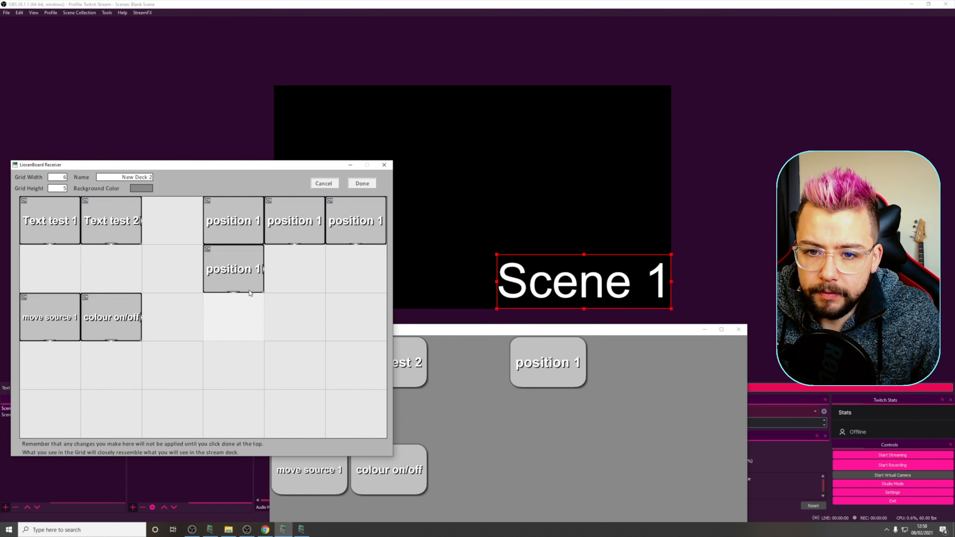
- Set the smoothing to In/Out in the motion command of the copy below the original position 1 button, and save the button and deck
{"action": "left_click", "coordinate": [227, 253]}
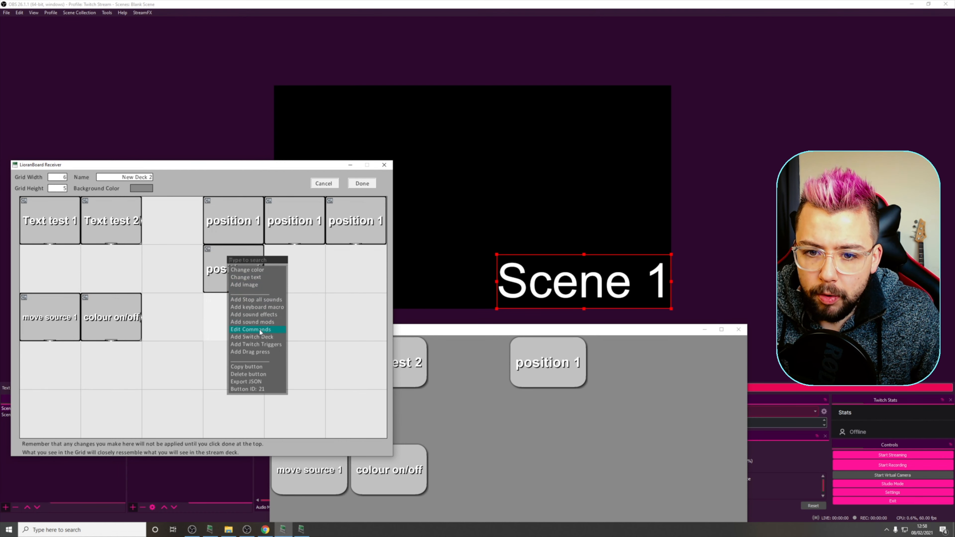
{"action": "left_click", "coordinate": [251, 329]}
{"action": "left_click", "coordinate": [334, 255]}
{"action": "left_click", "coordinate": [345, 274]}
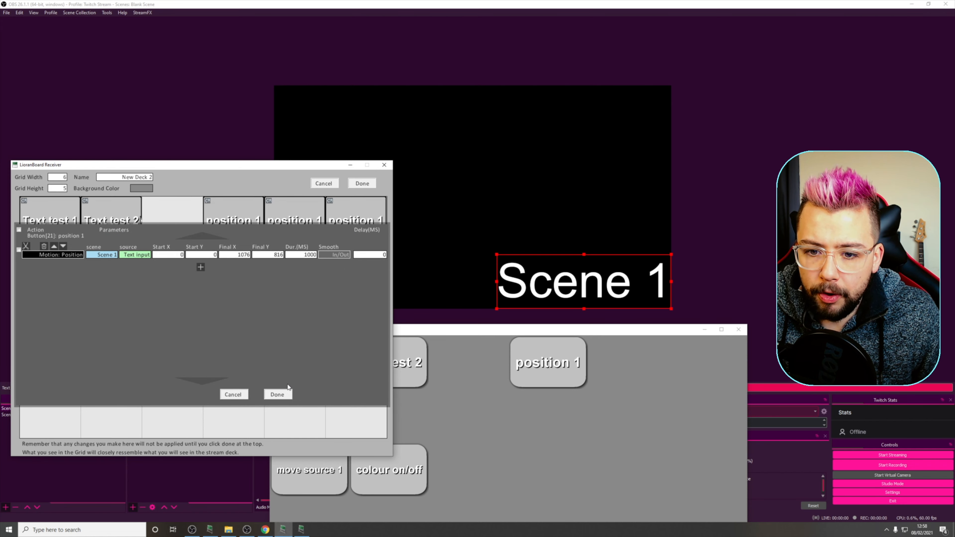
{"action": "left_click", "coordinate": [285, 393]}
{"action": "left_click", "coordinate": [361, 183]}
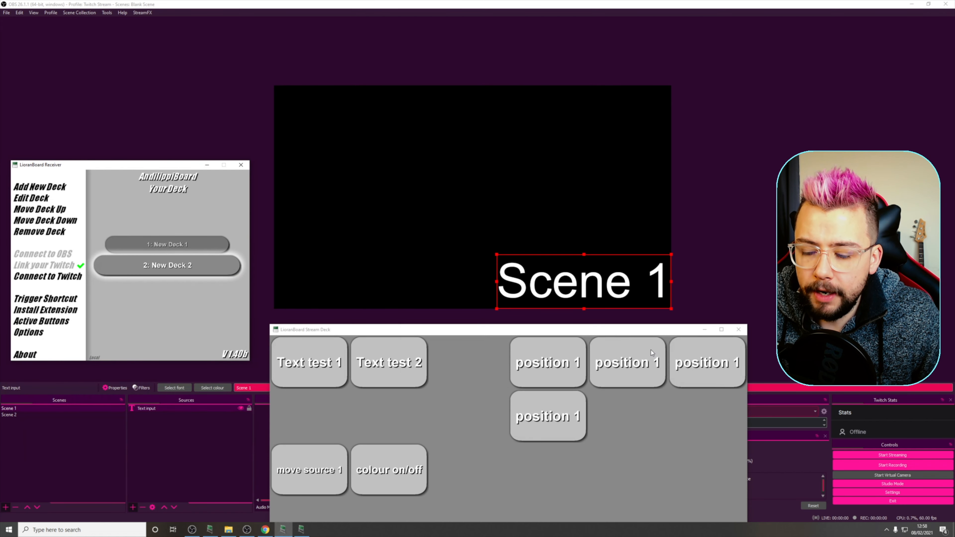
- Trigger all four position 1 buttons one after another in the Stream Deck to compare how their smoothing moves the text
{"action": "left_click", "coordinate": [572, 362]}
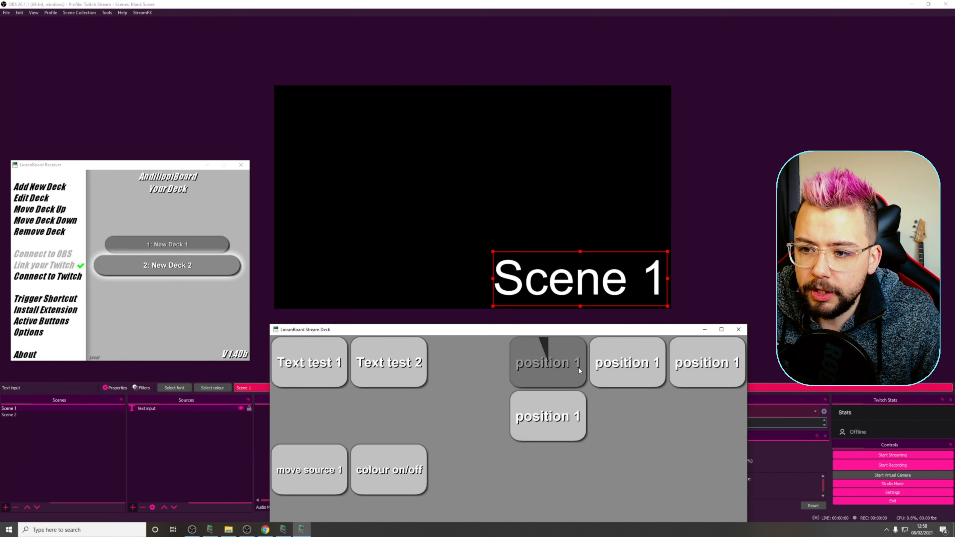
{"action": "left_click", "coordinate": [625, 362]}
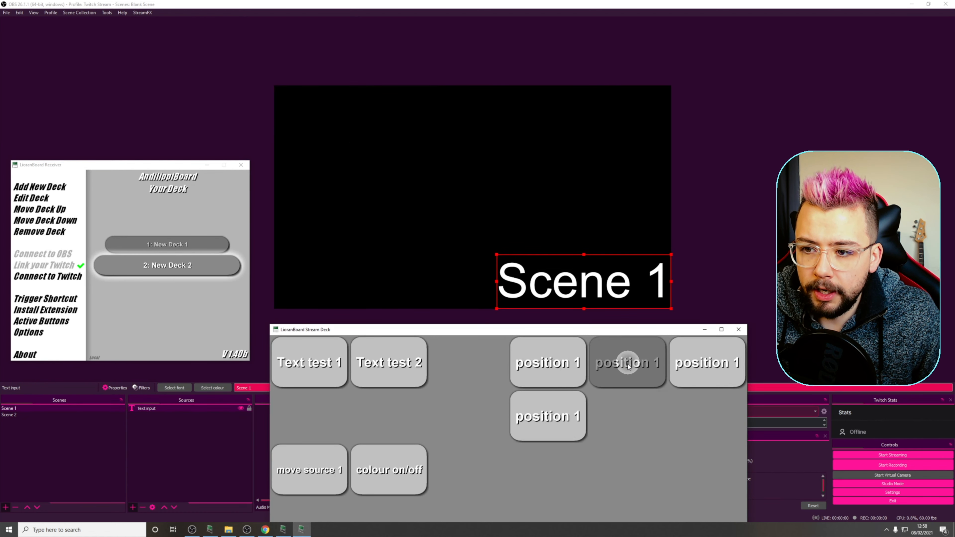
{"action": "left_click", "coordinate": [696, 362]}
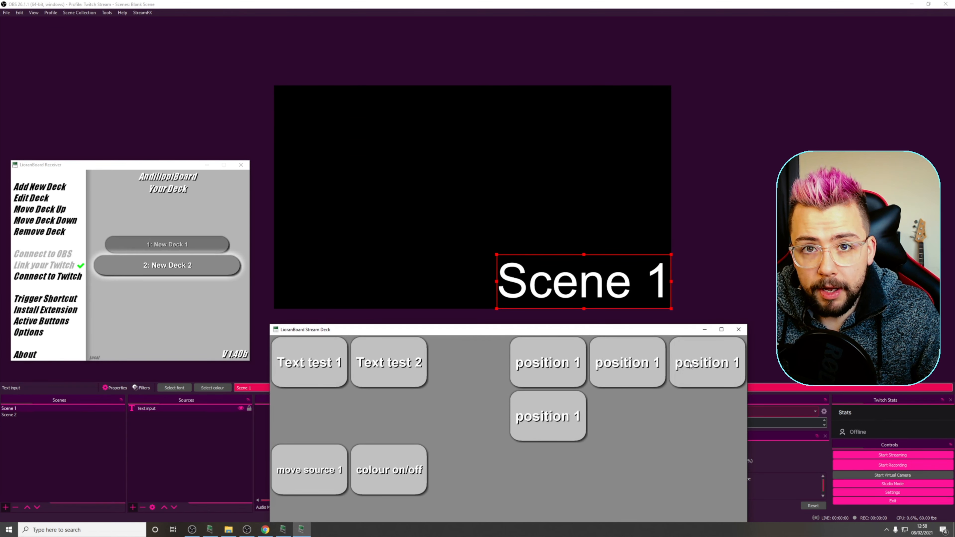
{"action": "left_click", "coordinate": [549, 417]}
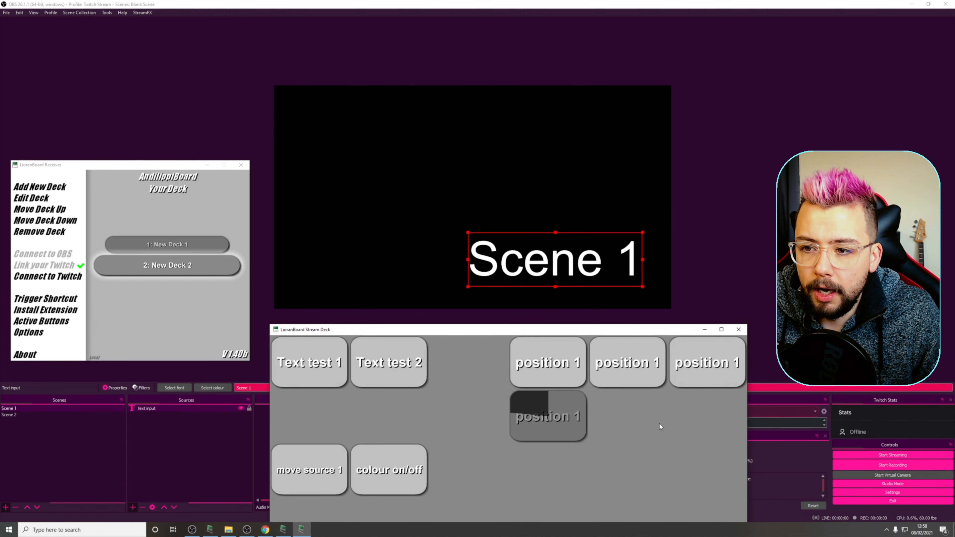
{"action": "left_click", "coordinate": [567, 419]}
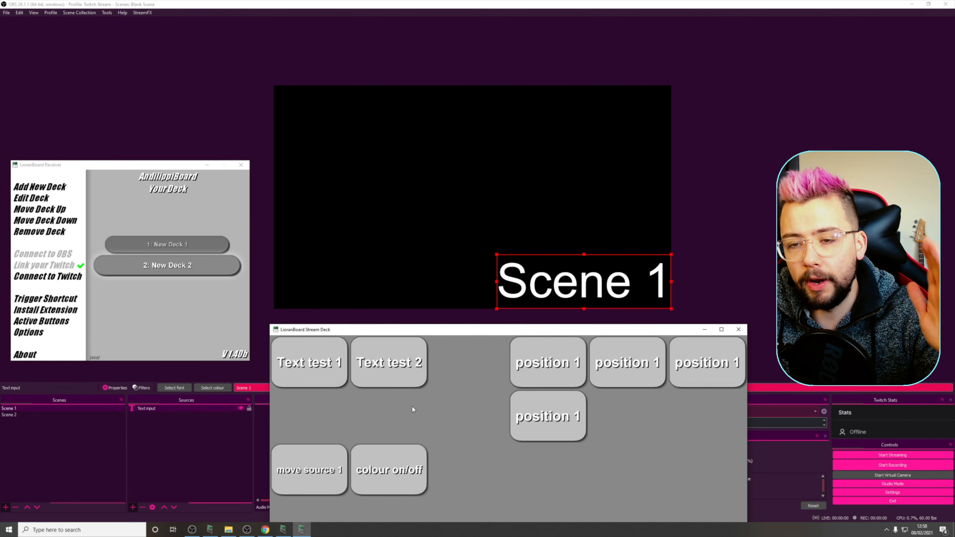
- Reopen New Deck 2 and duplicate the Motion: Position command within the original position 1 button
{"action": "double_click", "coordinate": [144, 266]}
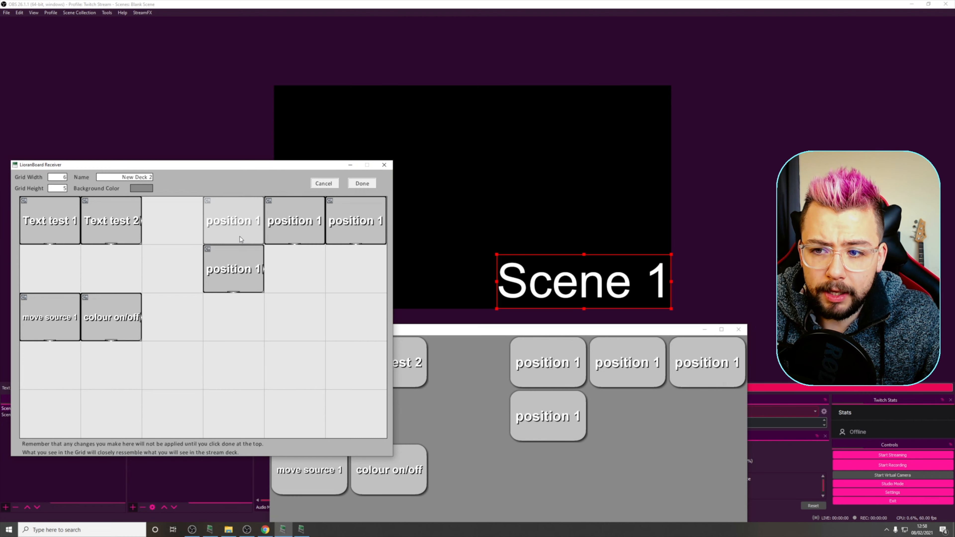
{"action": "right_click", "coordinate": [226, 230]}
{"action": "left_click", "coordinate": [251, 278]}
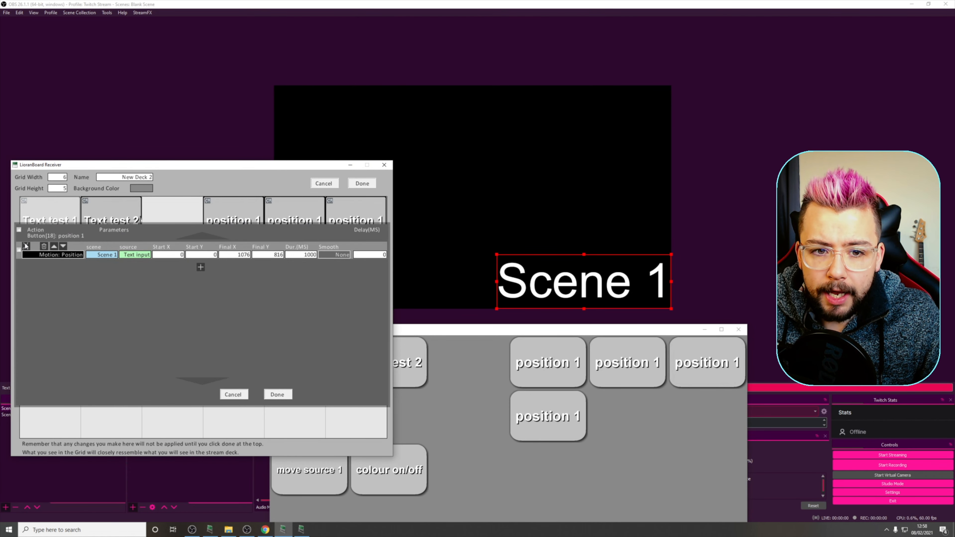
{"action": "left_click", "coordinate": [35, 246]}
{"action": "left_click", "coordinate": [190, 267]}
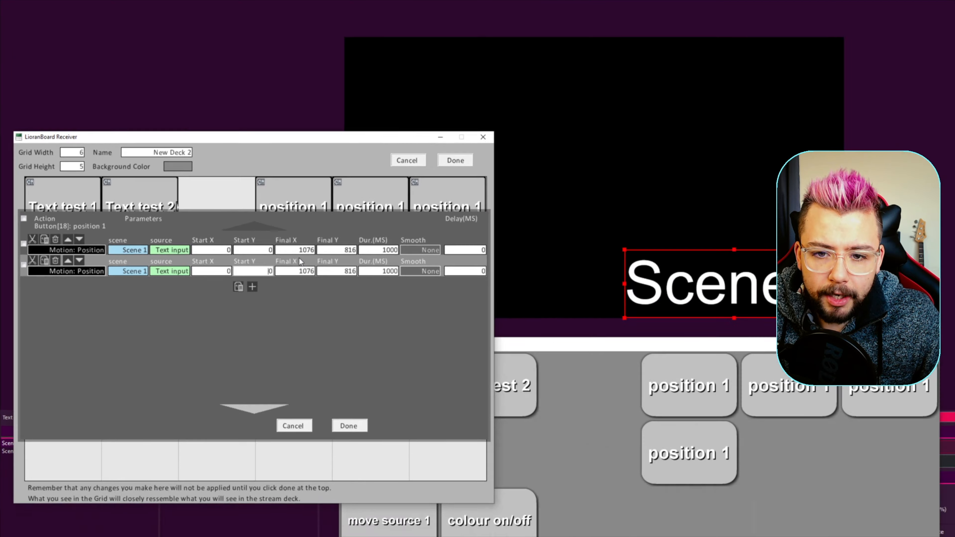
- Reverse the second motion command's path by setting Start X to 1076, Start Y to 816, and both Final X and Final Y to 0
{"action": "left_click_drag", "start_coordinate": [298, 251], "coordinate": [326, 249]}
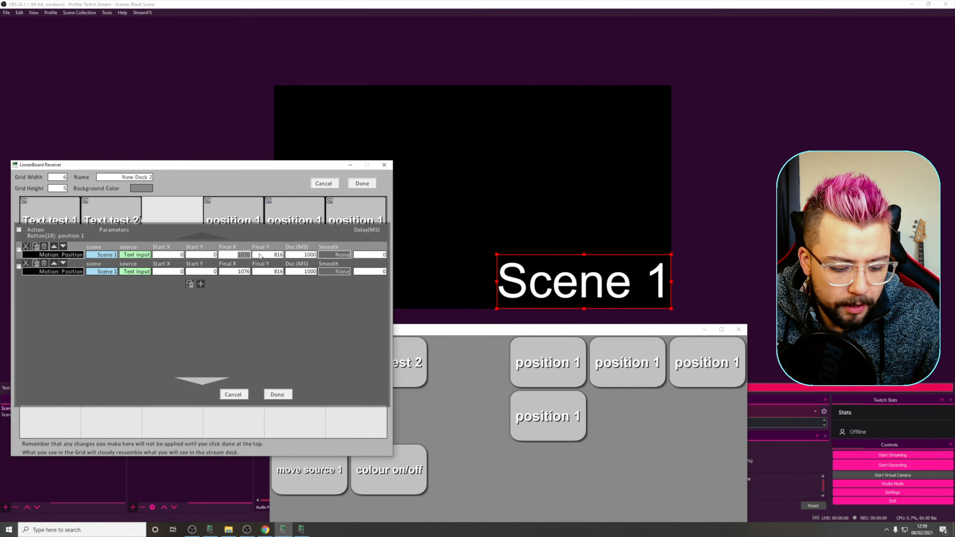
{"action": "left_click_drag", "start_coordinate": [225, 271], "coordinate": [292, 257]}
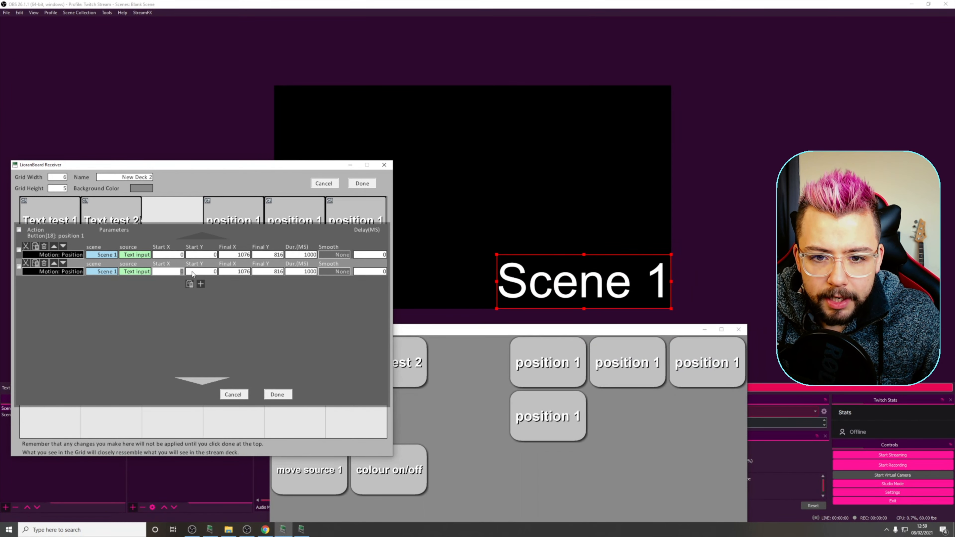
{"action": "key", "text": "ctrl+v"}
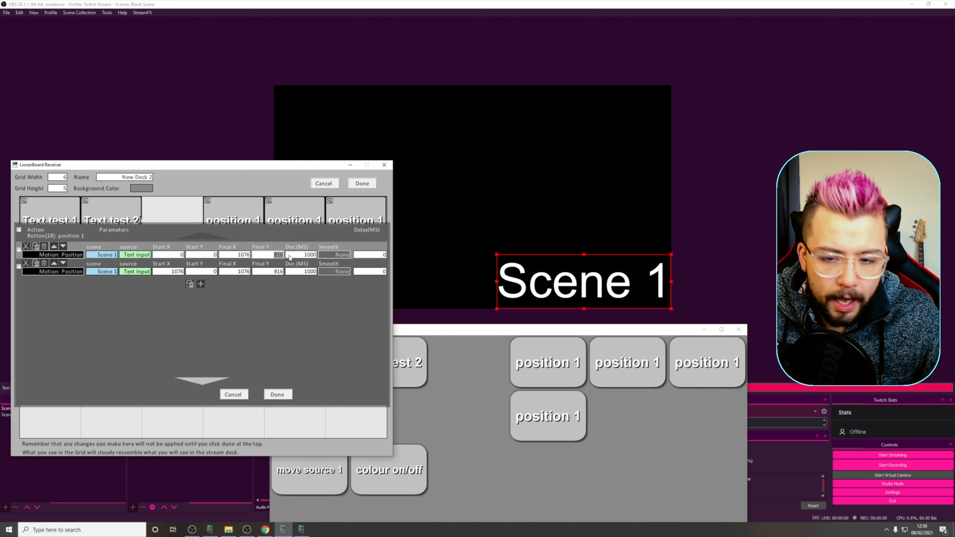
{"action": "left_click_drag", "start_coordinate": [203, 272], "coordinate": [226, 273]}
{"action": "key", "text": "ctrl+v"}
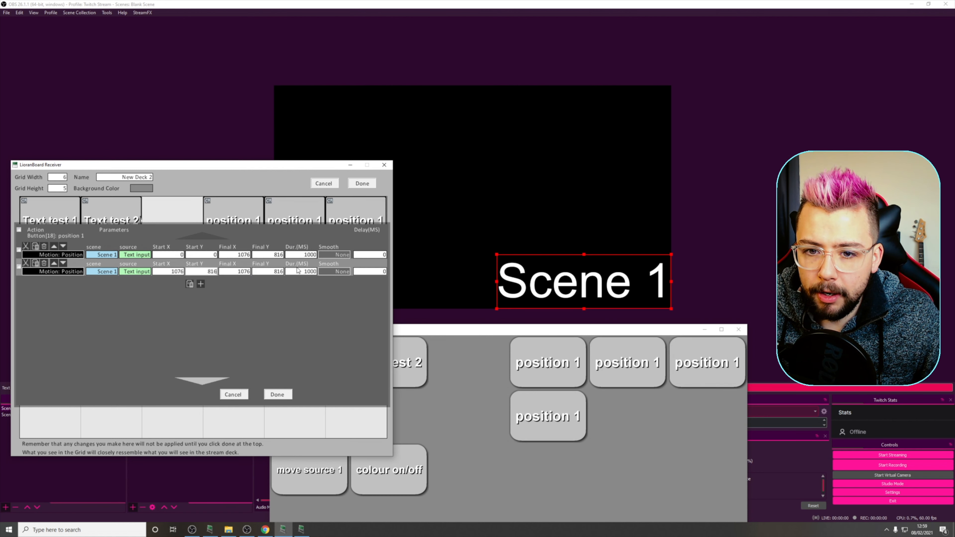
{"action": "left_click_drag", "start_coordinate": [232, 273], "coordinate": [267, 272]}
{"action": "type", "text": "0"}
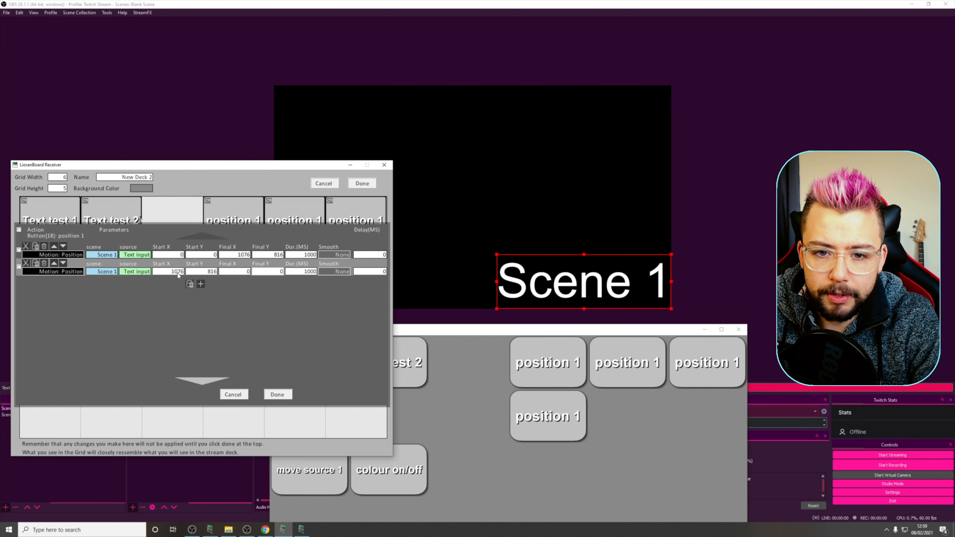
- Set the second motion command's delay to 1000 ms and save the button and deck
{"action": "left_click", "coordinate": [368, 272]}
{"action": "type", "text": "1000"}
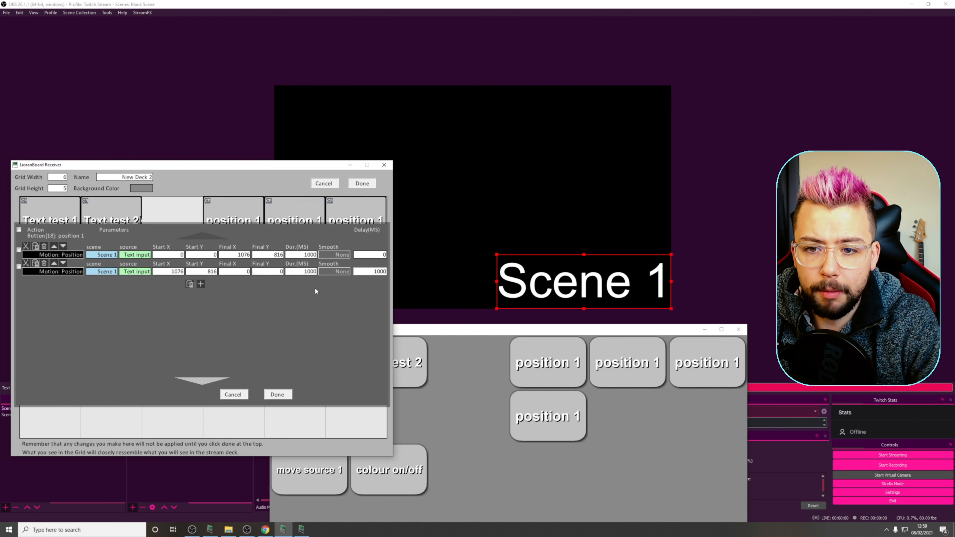
{"action": "left_click", "coordinate": [288, 393]}
{"action": "left_click", "coordinate": [362, 183]}
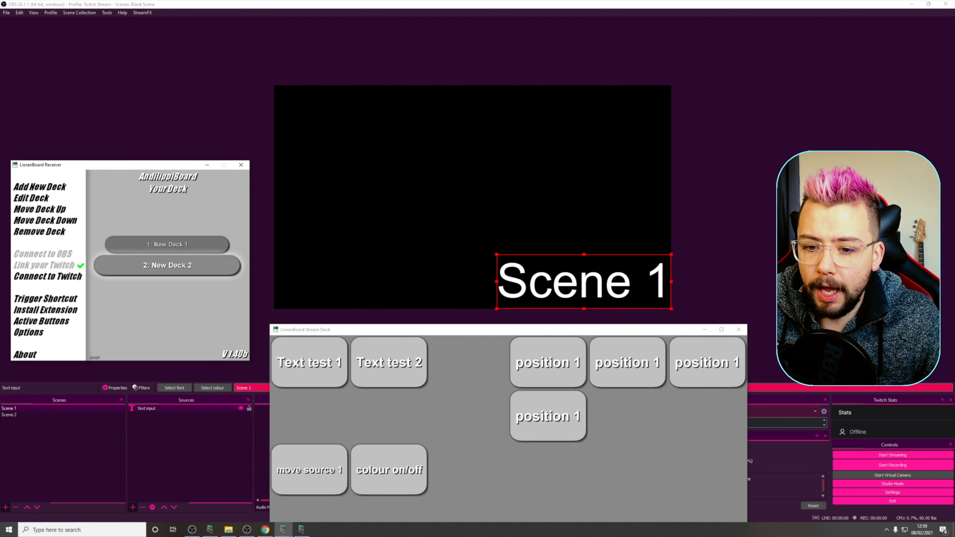
- Switch to the LioranBoard Stream Deck and trigger the original position 1 button to test the text's out-and-back movement
{"action": "left_click", "coordinate": [302, 530]}
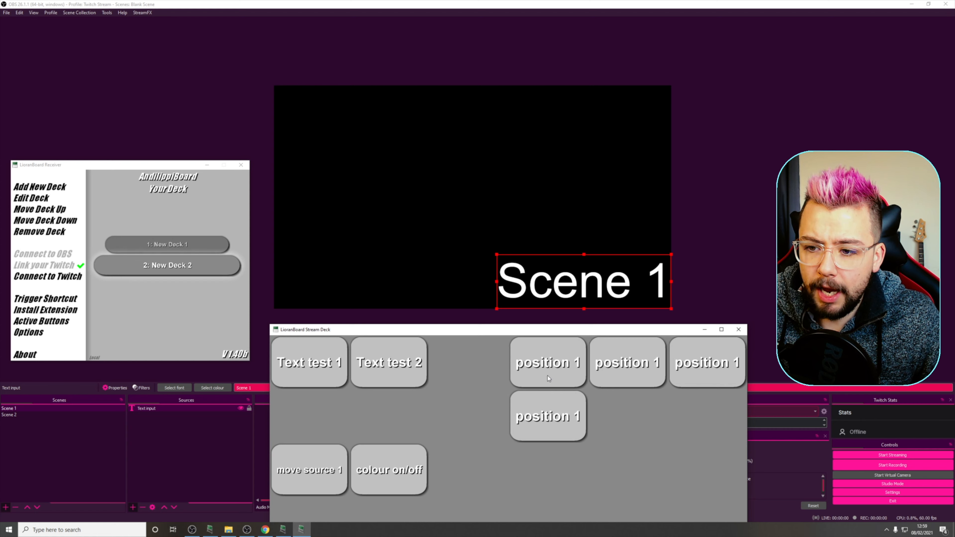
{"action": "left_click", "coordinate": [537, 354]}
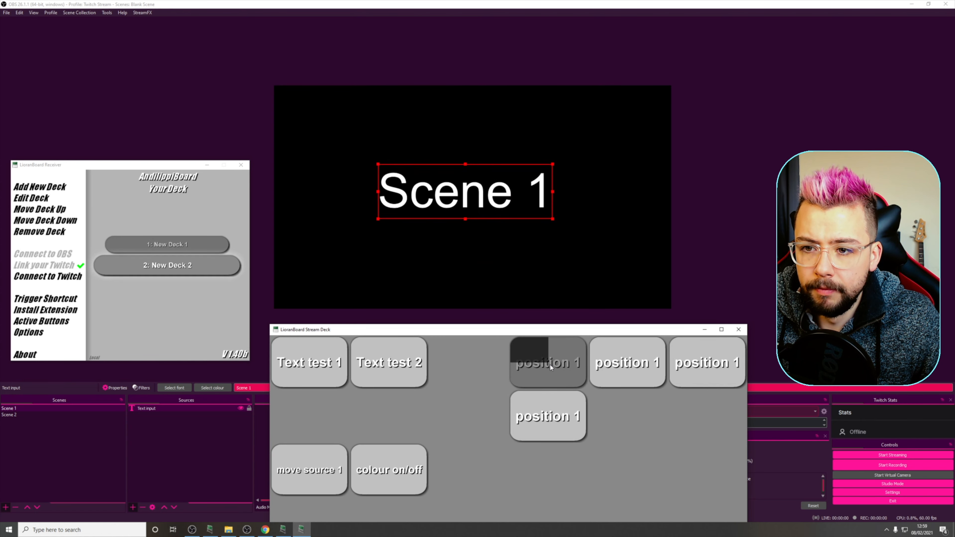